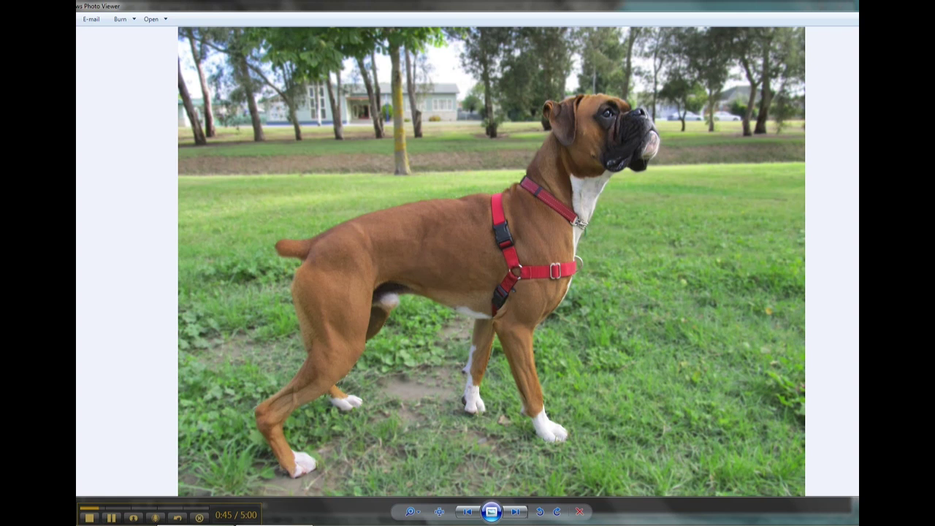
Switch to GIMP, where the boxer dog photo IMG_0009.JPG is open for editing
key("alt+Tab")
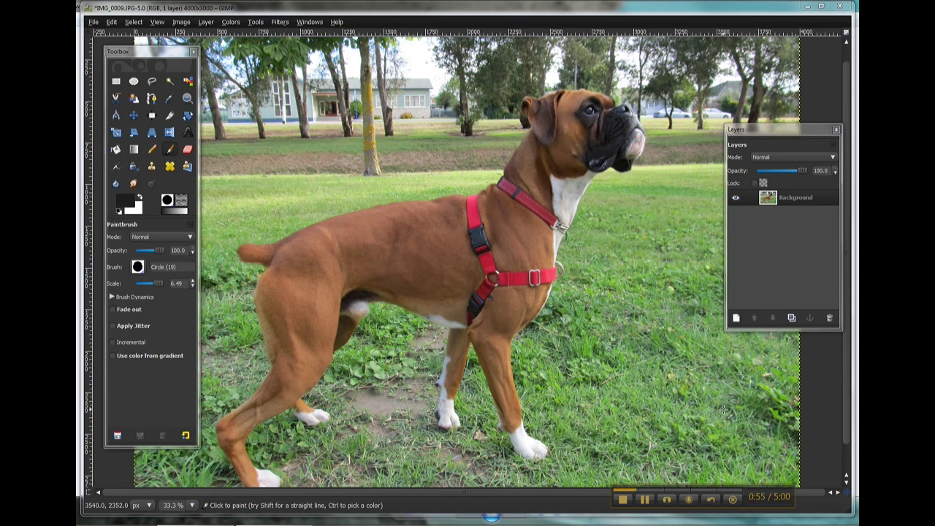
With Free Select, outline the dog from the head and snout down the front leg
left_click(152, 83)
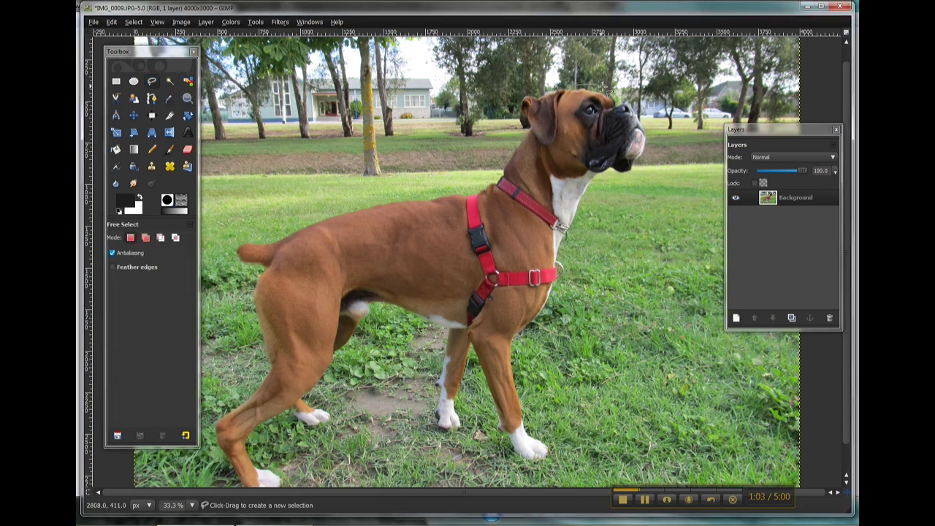
mouse_move(582, 86)
left_mouse_down()
mouse_move(644, 117)
mouse_move(650, 161)
mouse_move(645, 179)
mouse_move(602, 192)
mouse_move(563, 266)
mouse_move(567, 291)
mouse_move(540, 325)
left_mouse_up()
mouse_move(529, 357)
left_mouse_down()
mouse_move(511, 375)
mouse_move(526, 431)
left_mouse_up()
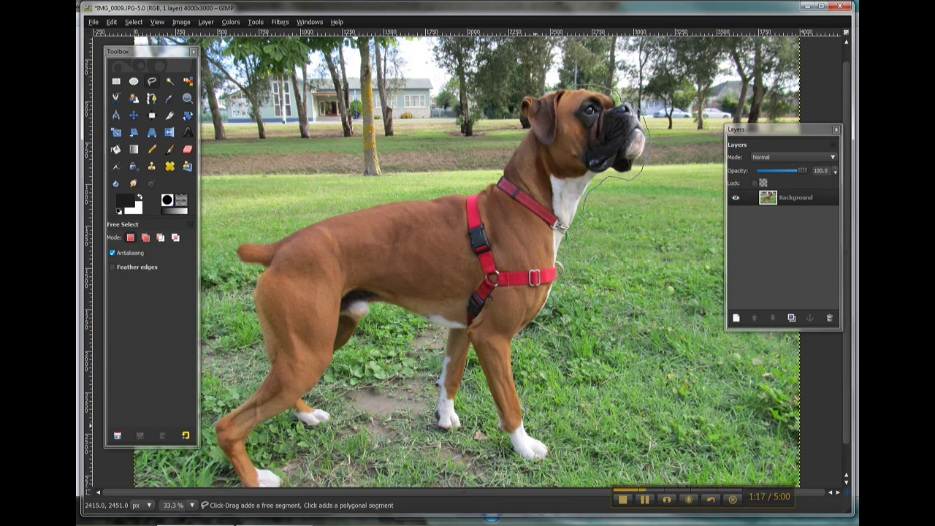
mouse_move(530, 429)
left_mouse_down()
mouse_move(551, 468)
mouse_move(507, 458)
mouse_move(475, 378)
mouse_move(468, 384)
left_mouse_up()
mouse_move(459, 432)
left_mouse_down()
mouse_move(468, 435)
mouse_move(448, 438)
mouse_move(429, 422)
mouse_move(425, 338)
mouse_move(413, 321)
mouse_move(377, 309)
mouse_move(357, 355)
mouse_move(317, 405)
mouse_move(340, 422)
mouse_move(281, 428)
mouse_move(260, 452)
mouse_move(358, 448)
left_mouse_up()
Adjust the zoom, then continue the outline around the hind paw and over the head top
scroll(289, 428, "down", 1)
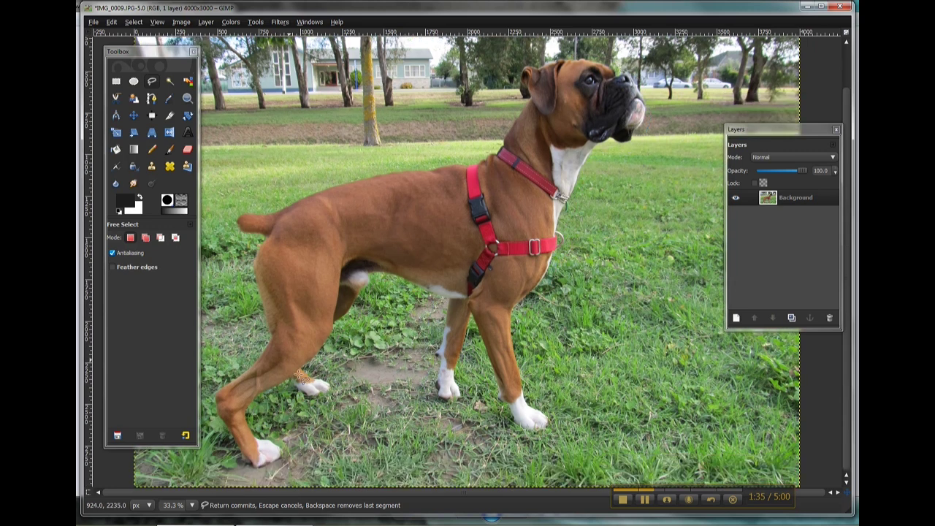
key("minus")
key("minus")
key("plus")
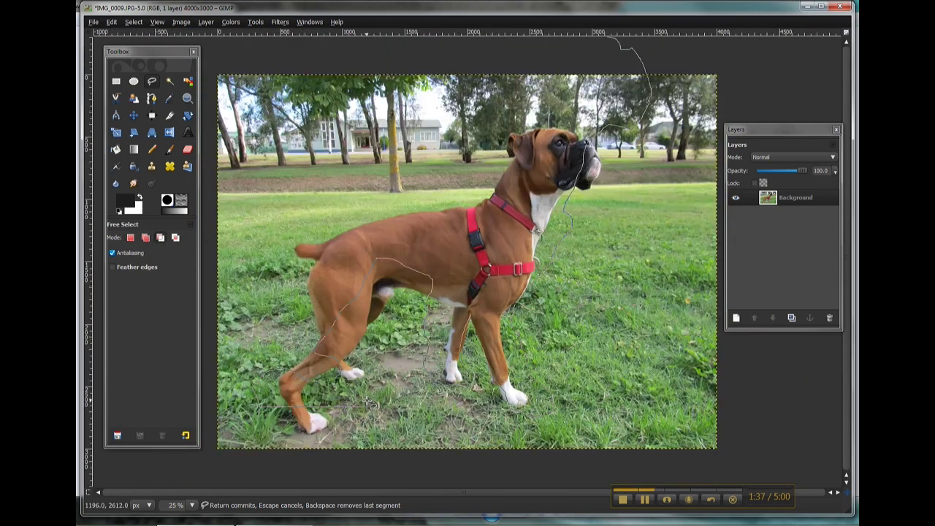
key("plus")
mouse_move(292, 424)
left_mouse_down()
mouse_move(258, 455)
mouse_move(238, 451)
mouse_move(205, 385)
mouse_move(210, 360)
mouse_move(267, 306)
mouse_move(252, 256)
mouse_move(254, 215)
mouse_move(228, 205)
mouse_move(237, 181)
mouse_move(270, 183)
mouse_move(330, 156)
mouse_move(485, 125)
mouse_move(519, 85)
mouse_move(520, 50)
left_mouse_up()
scroll(637, 91, "up", 3)
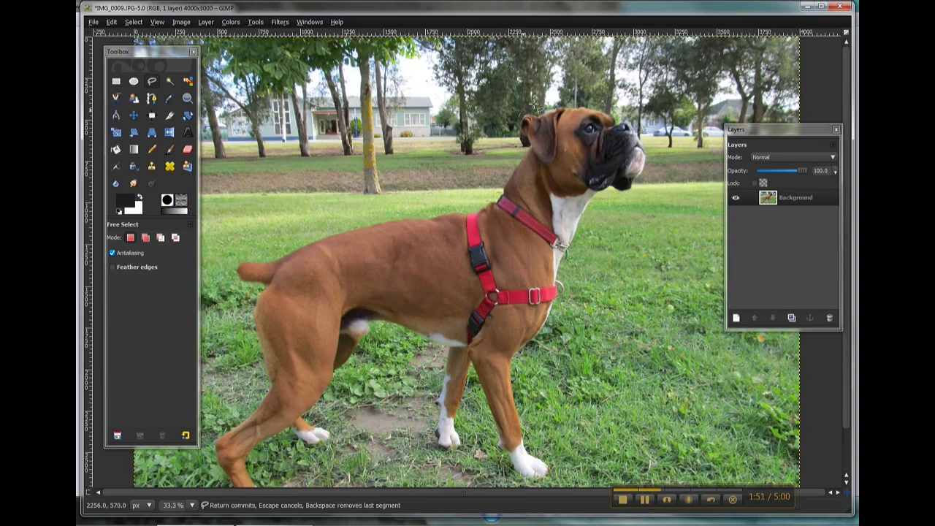
left_click_drag(534, 106, 577, 101)
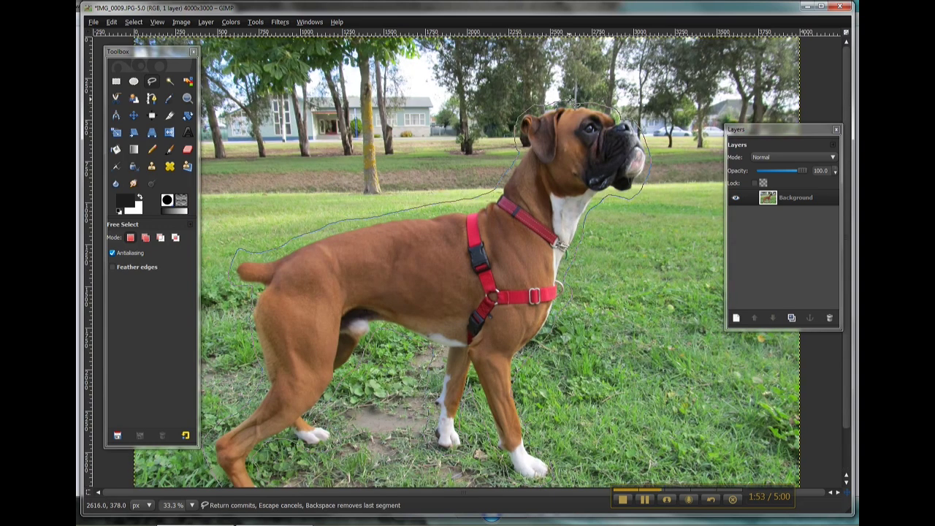
Close the freehand outline into a selection and turn on Quick Mask
key("Return")
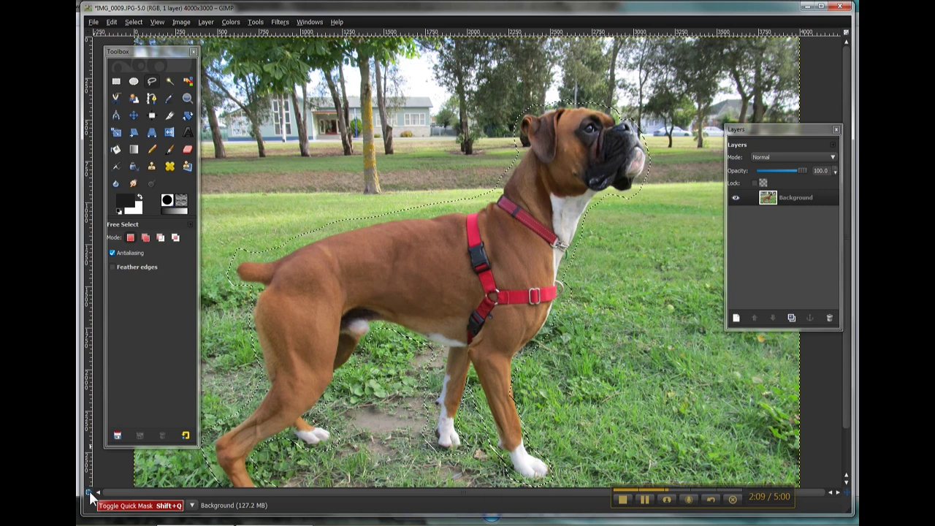
left_click(90, 494)
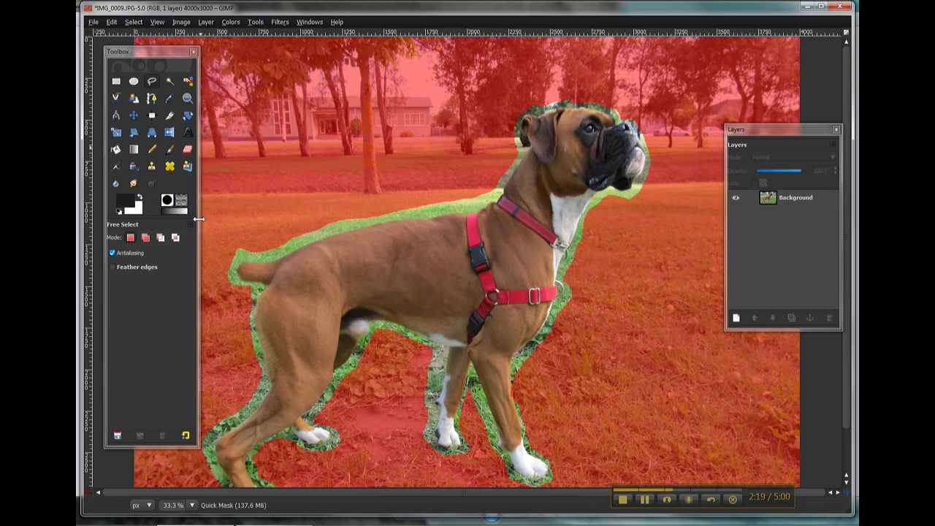
With the Paintbrush, paint mask along the dog's back edge
left_click(156, 151)
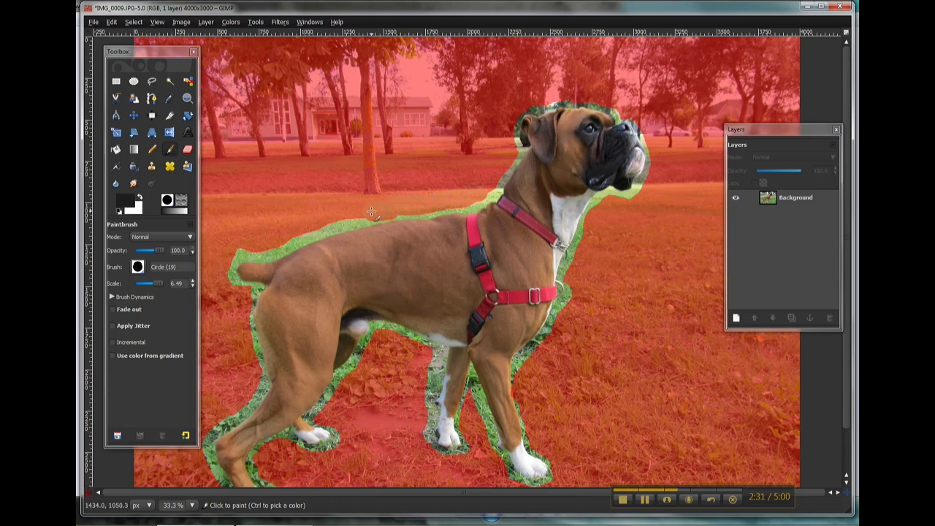
left_click_drag(371, 212, 244, 241)
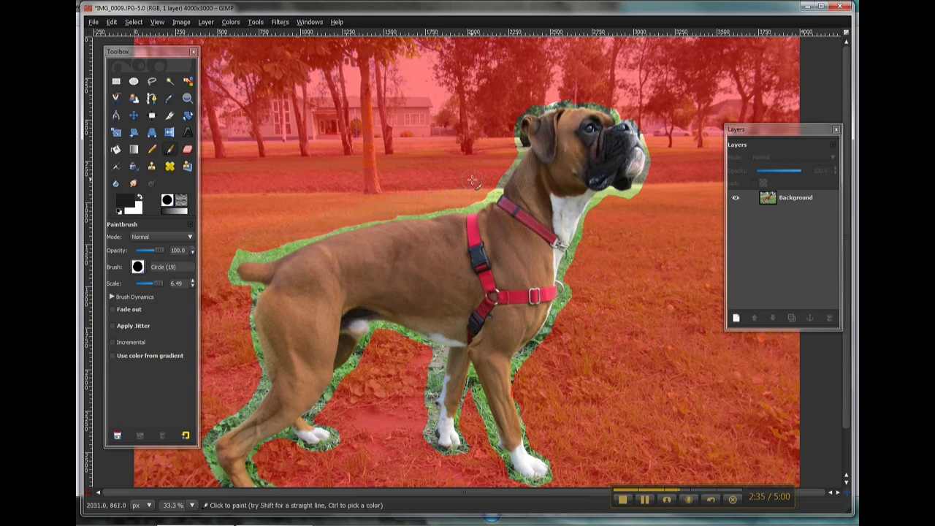
scroll(508, 189, "up", 7)
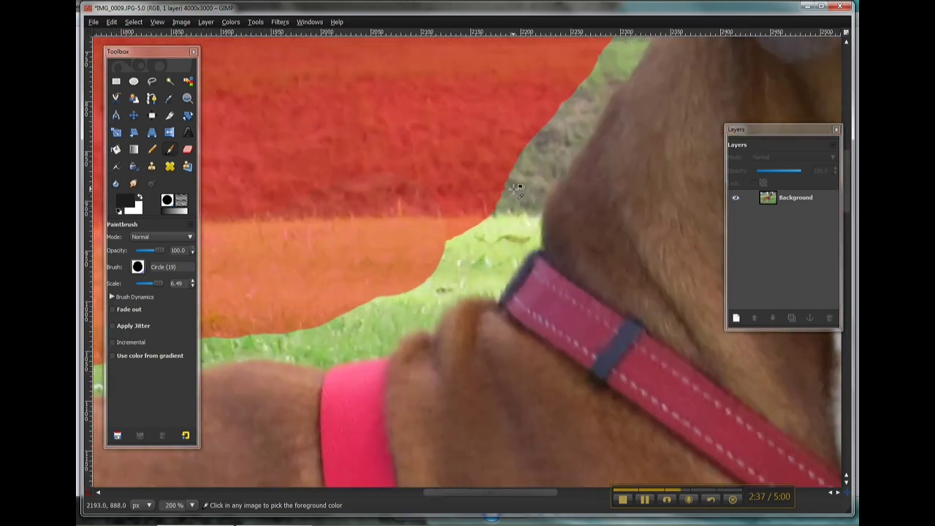
scroll(515, 189, "up", 1)
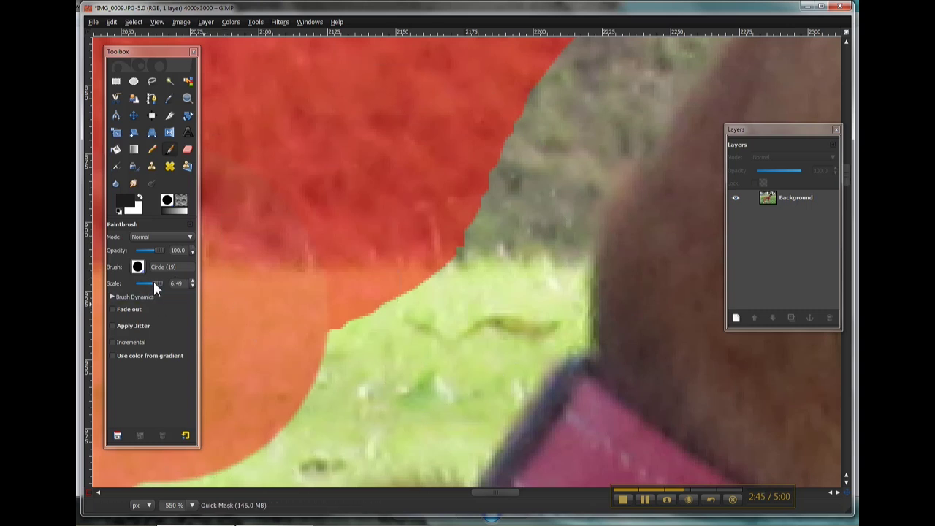
At brush scale 1.00, mask the grass beside the neck, collar edge and left edge
left_click(142, 283)
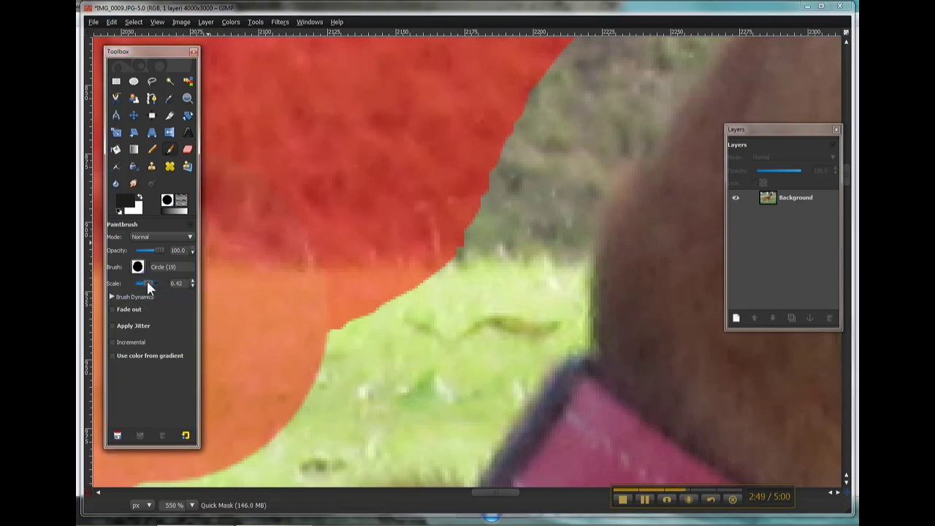
left_click(146, 283)
mouse_move(486, 195)
left_mouse_down()
mouse_move(545, 282)
mouse_move(557, 332)
mouse_move(565, 321)
mouse_move(525, 366)
mouse_move(508, 365)
mouse_move(522, 300)
mouse_move(477, 236)
mouse_move(493, 357)
mouse_move(480, 417)
mouse_move(455, 332)
mouse_move(462, 279)
mouse_move(418, 366)
mouse_move(414, 252)
mouse_move(398, 317)
left_mouse_up()
scroll(483, 211, "down", 5)
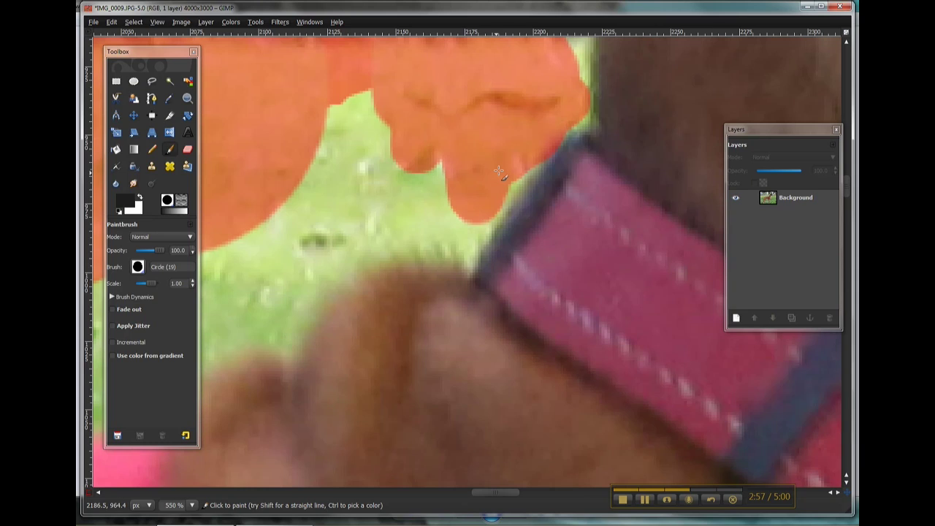
mouse_move(481, 194)
left_mouse_down()
mouse_move(516, 156)
mouse_move(470, 211)
mouse_move(548, 147)
mouse_move(486, 196)
mouse_move(498, 177)
mouse_move(459, 238)
mouse_move(435, 162)
mouse_move(388, 117)
mouse_move(341, 98)
mouse_move(323, 182)
mouse_move(365, 125)
mouse_move(394, 188)
mouse_move(439, 230)
mouse_move(406, 230)
mouse_move(315, 192)
mouse_move(294, 223)
mouse_move(306, 247)
mouse_move(334, 233)
mouse_move(400, 234)
mouse_move(299, 292)
left_mouse_up()
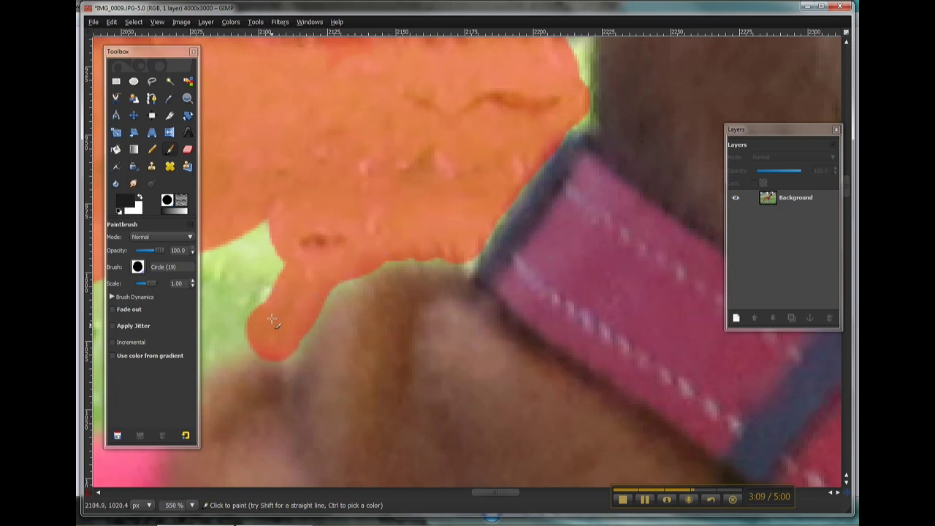
mouse_move(271, 320)
left_mouse_down()
mouse_move(252, 232)
mouse_move(249, 285)
left_mouse_up()
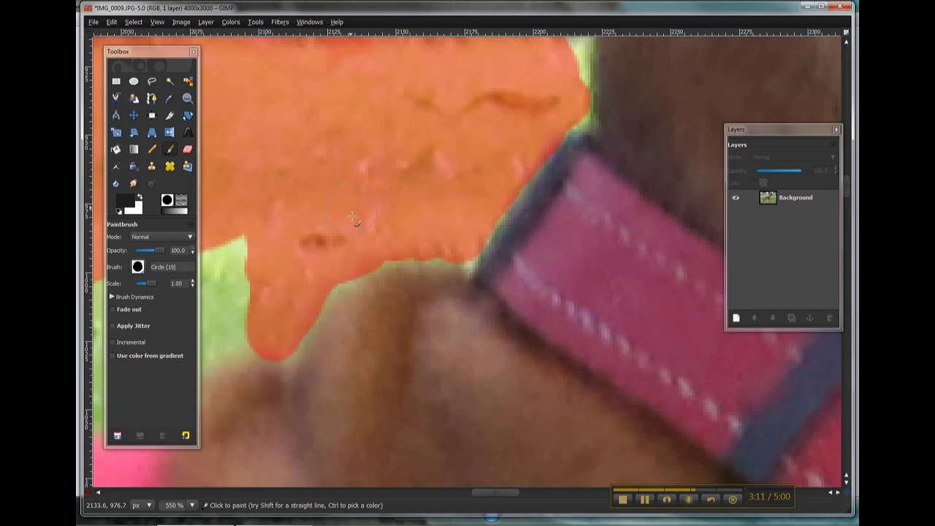
scroll(353, 217, "down", 6)
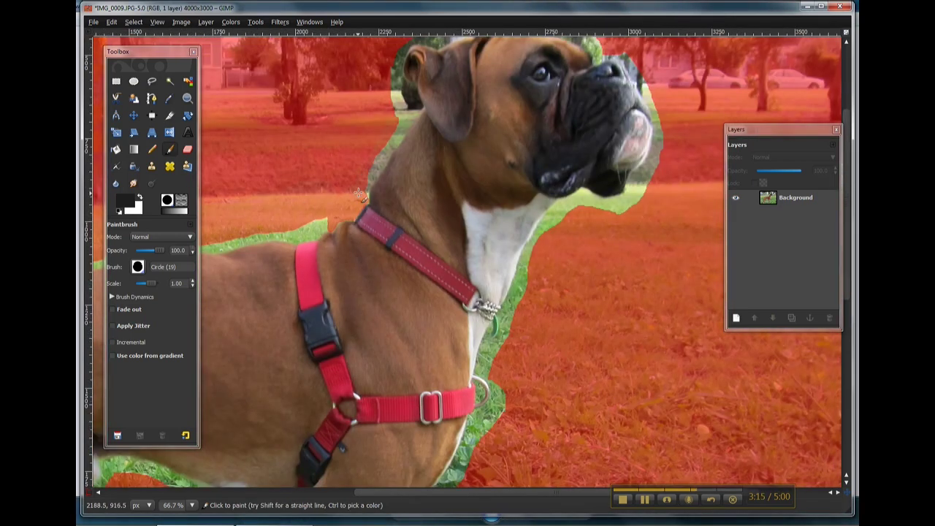
At brush scale 2.05, mask the green halo along the neck, head top, ear, snout and jaw
left_click_drag(358, 192, 397, 126)
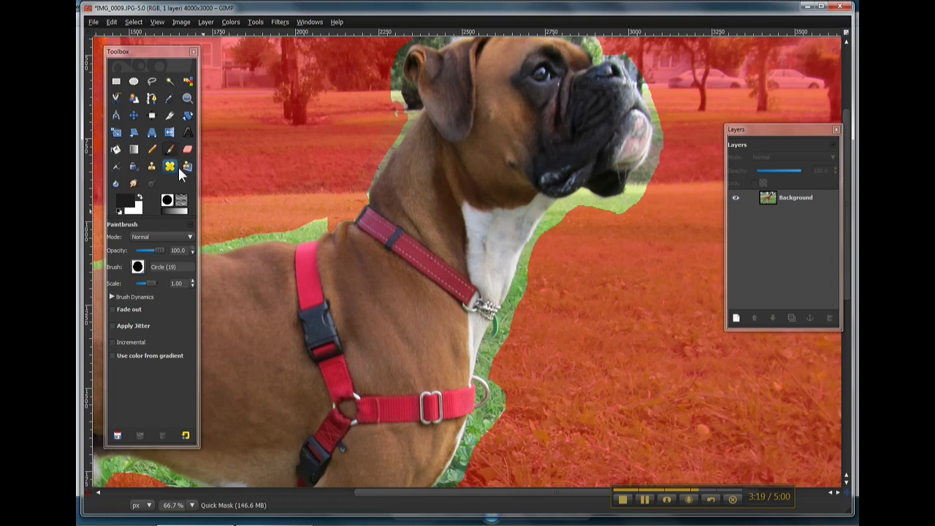
left_click(156, 282)
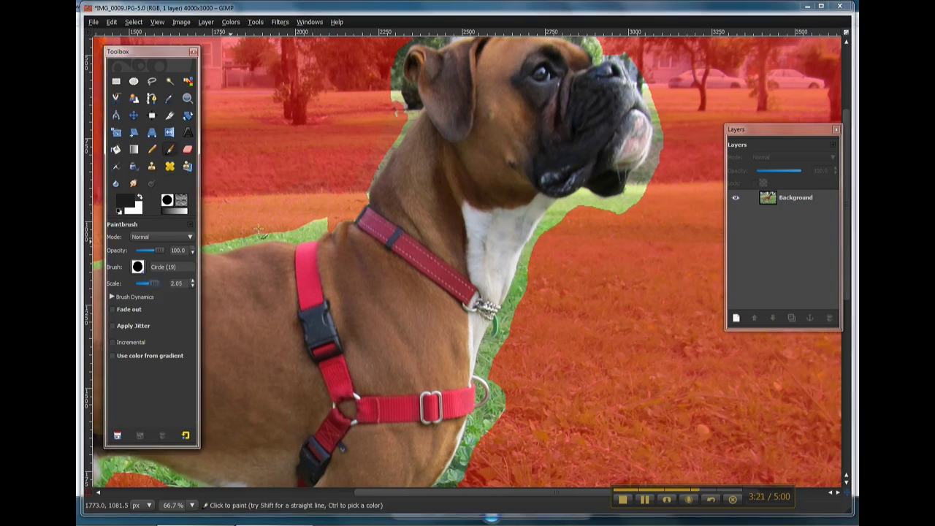
scroll(398, 166, "up", 4)
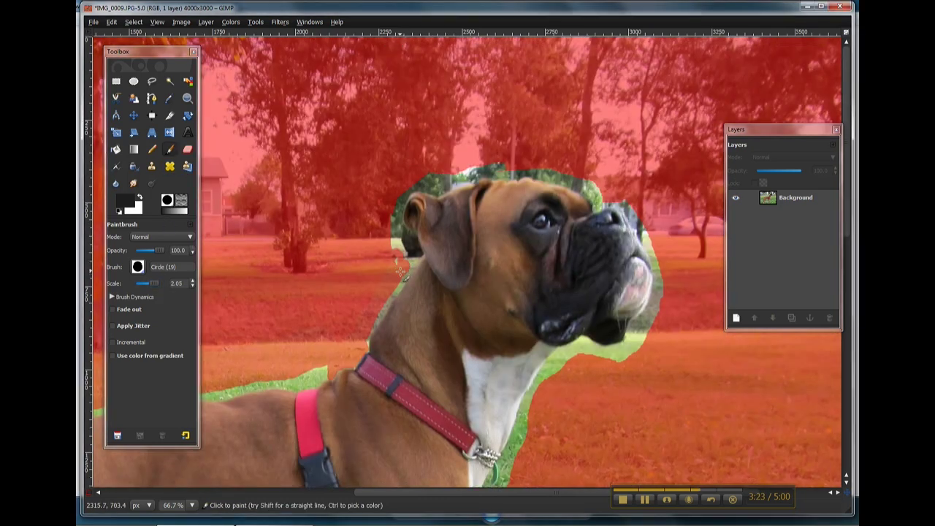
left_click_drag(402, 266, 371, 316)
mouse_move(402, 270)
left_mouse_down()
mouse_move(393, 226)
mouse_move(402, 186)
mouse_move(597, 195)
mouse_move(457, 177)
left_mouse_up()
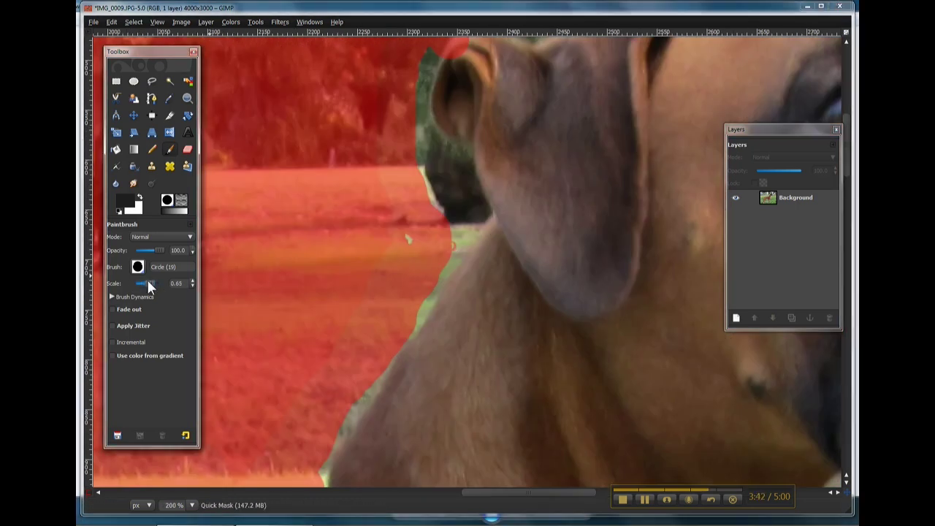
left_click_drag(447, 153, 482, 219)
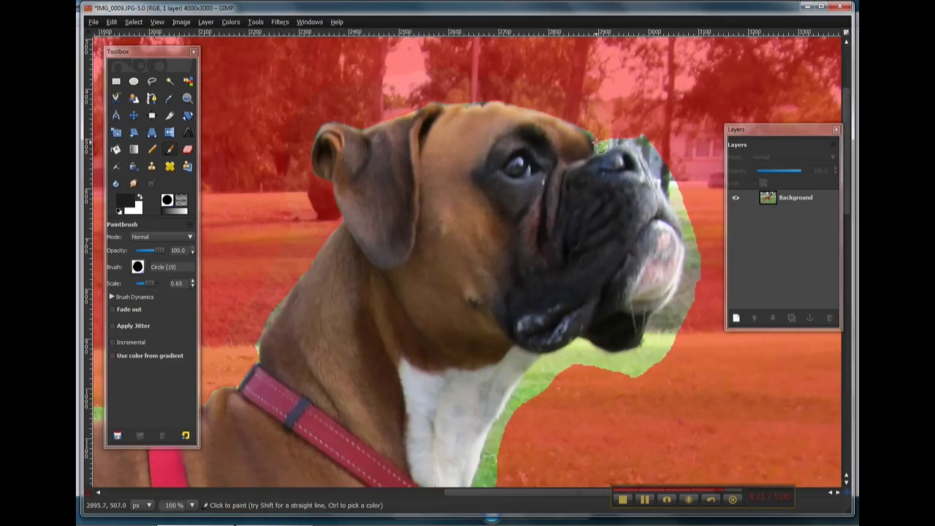
mouse_move(595, 143)
left_mouse_down()
mouse_move(693, 271)
mouse_move(504, 444)
left_mouse_up()
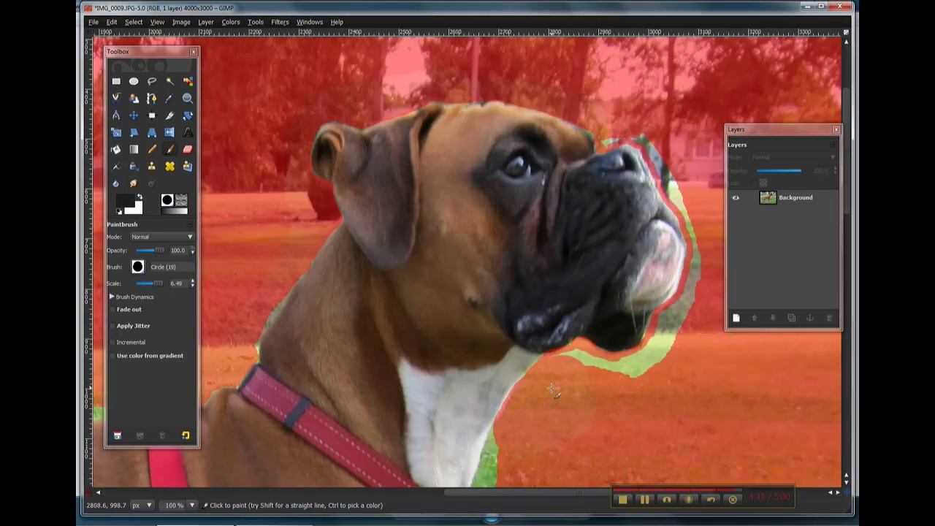
mouse_move(555, 366)
left_mouse_down()
mouse_move(660, 367)
mouse_move(724, 240)
mouse_move(685, 177)
left_mouse_up()
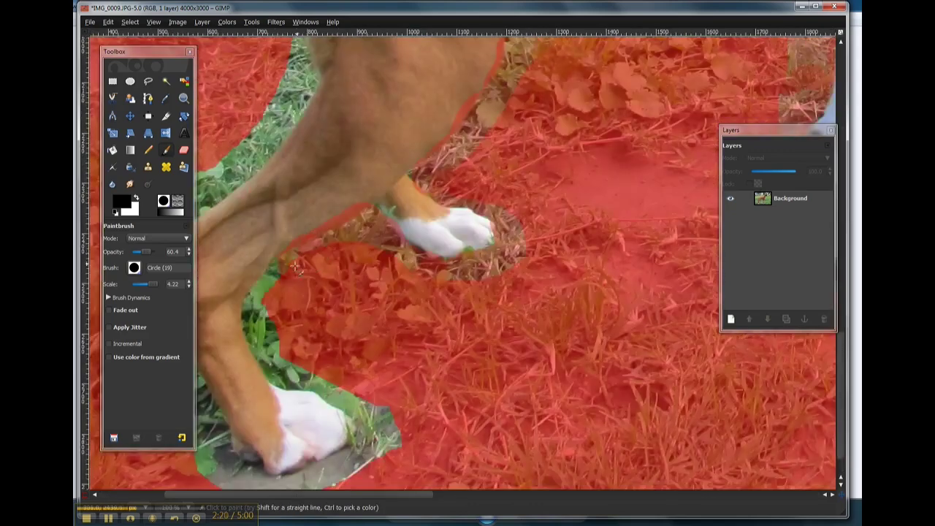
Mask the green halo around the paw, the remaining edges and near the neck
left_click_drag(265, 277, 350, 453)
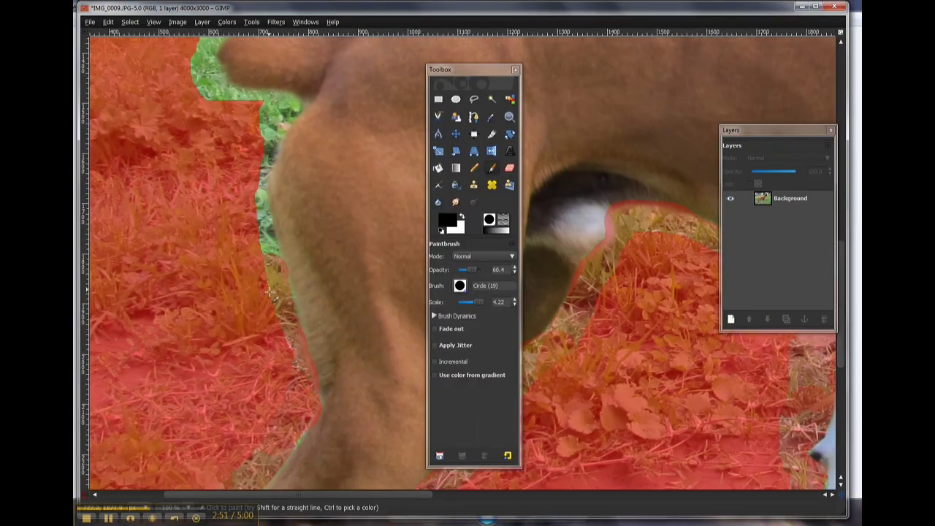
mouse_move(271, 292)
left_mouse_down()
mouse_move(251, 179)
mouse_move(281, 117)
left_mouse_up()
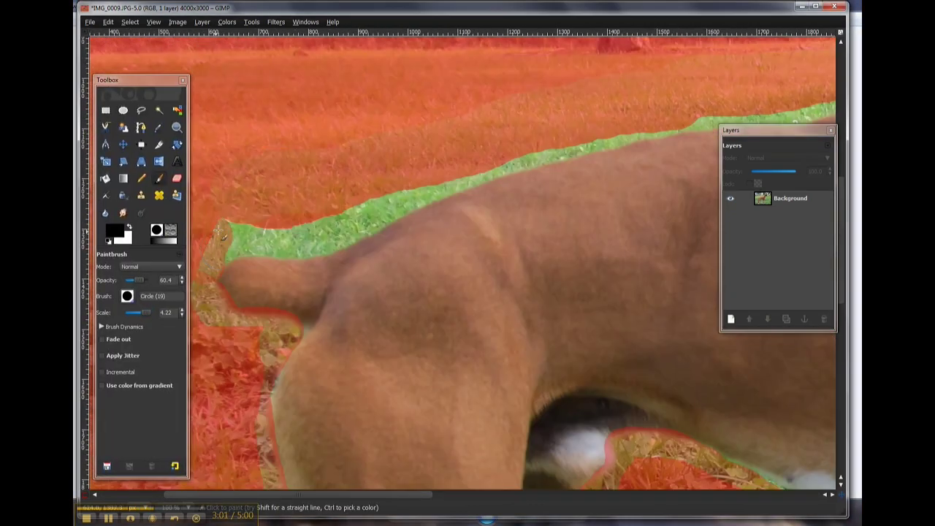
left_click_drag(219, 230, 328, 231)
left_click_drag(328, 232, 520, 150)
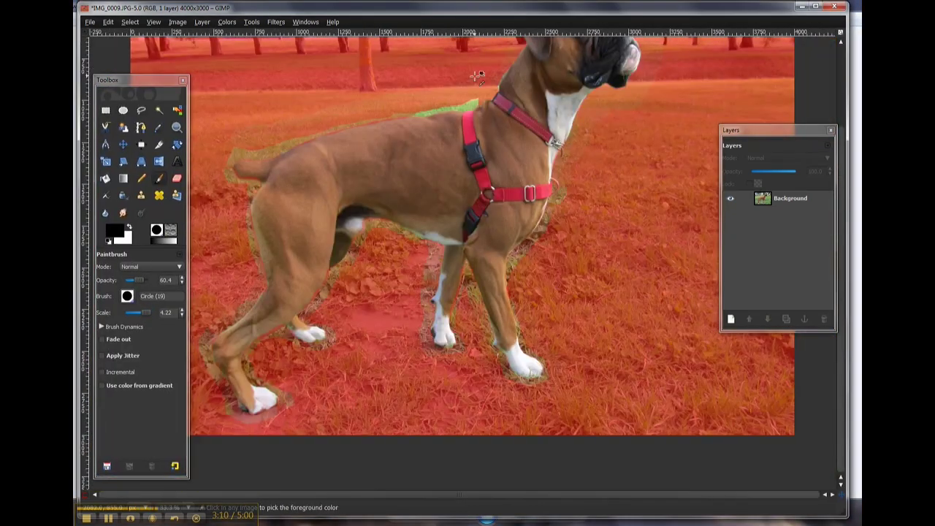
scroll(477, 75, "up", 3)
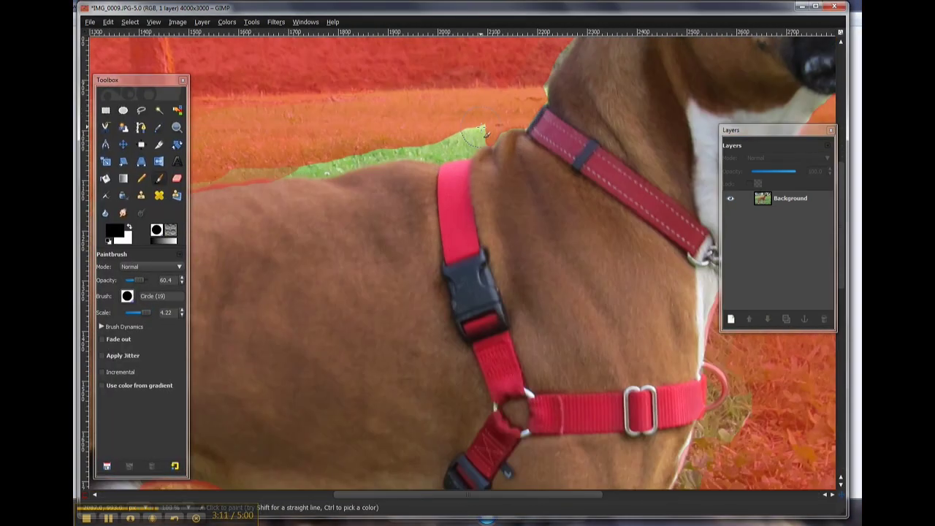
mouse_move(480, 125)
left_mouse_down()
mouse_move(451, 149)
mouse_move(435, 139)
mouse_move(478, 140)
mouse_move(449, 150)
mouse_move(407, 139)
mouse_move(289, 174)
mouse_move(408, 145)
left_mouse_up()
scroll(486, 155, "down", 2)
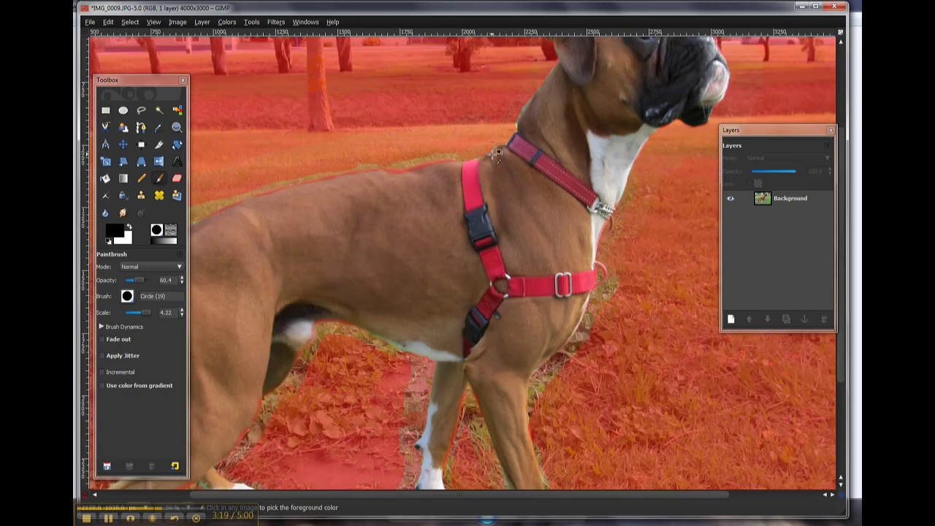
scroll(503, 138, "down", 2)
scroll(468, 194, "up", 2)
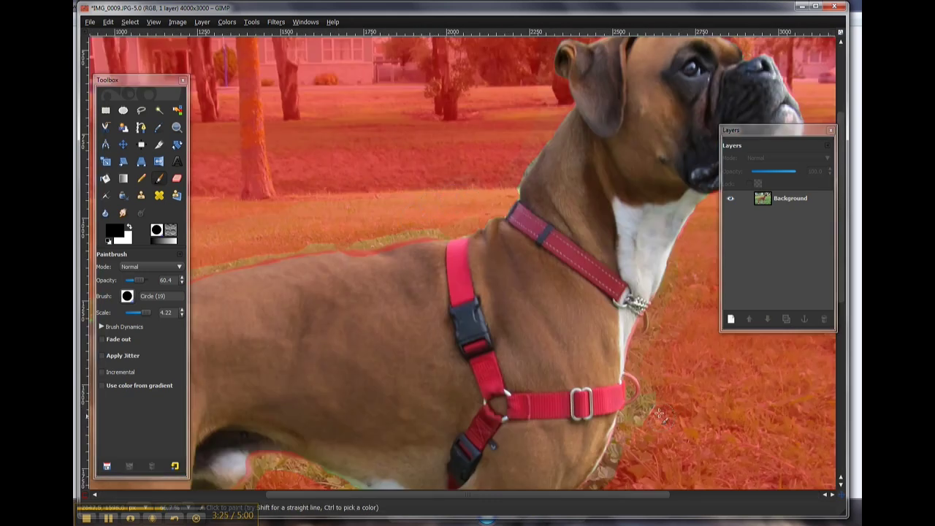
Extend the mask along the chest, then paint black over the green strip along the back
mouse_move(630, 424)
left_mouse_down()
mouse_move(637, 401)
mouse_move(601, 488)
left_mouse_up()
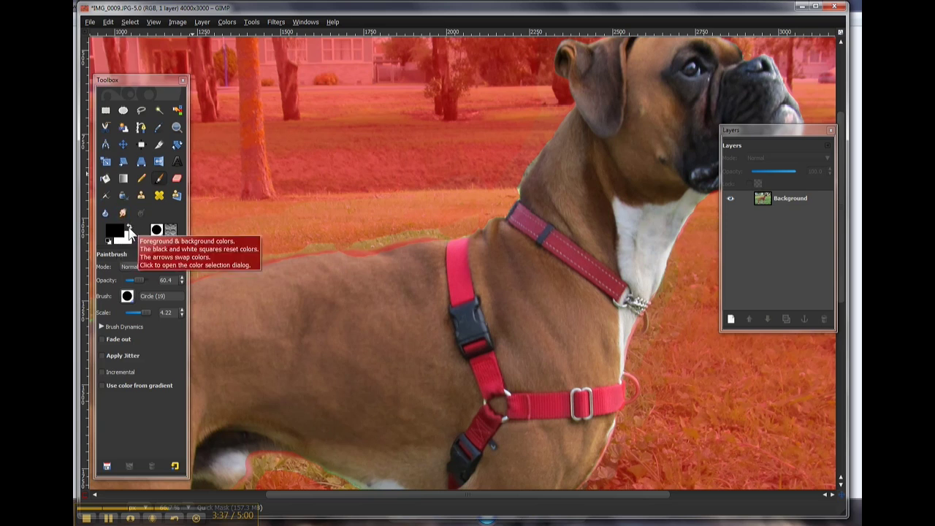
left_click(129, 229)
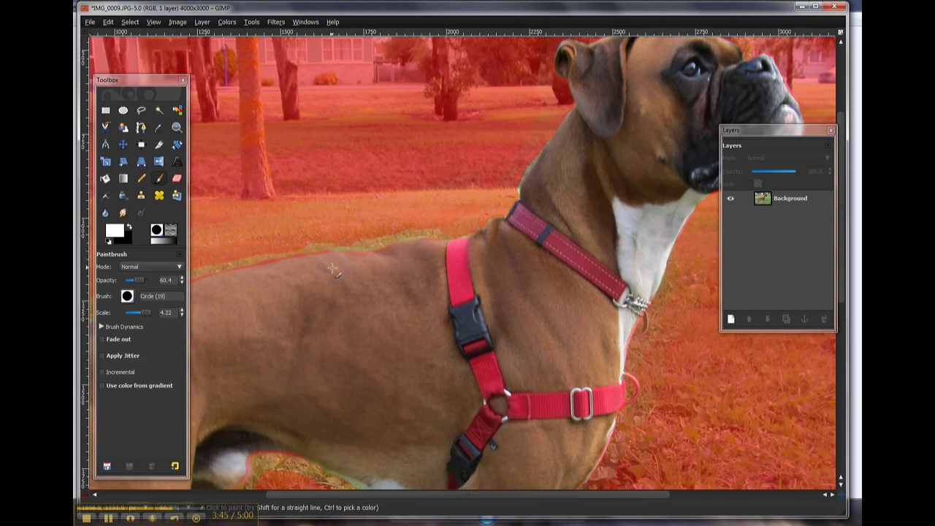
scroll(388, 264, "up", 3)
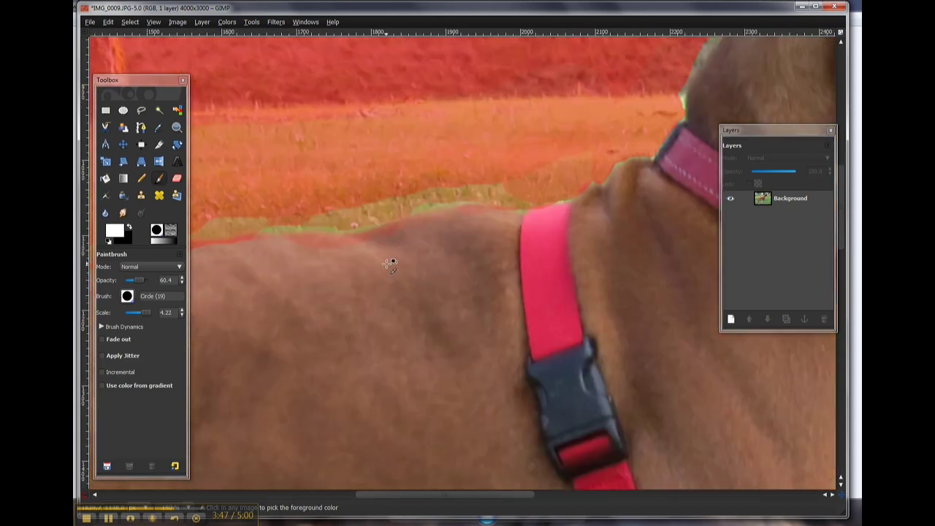
left_click(130, 229)
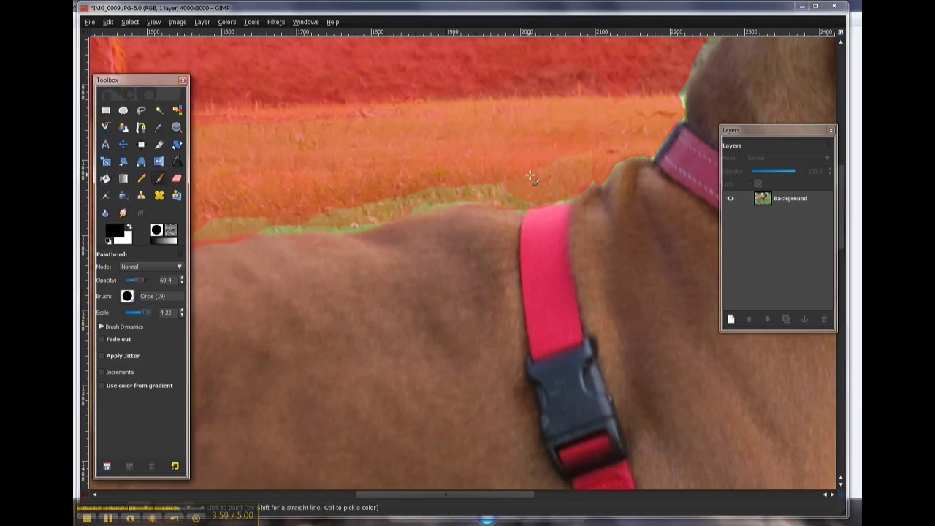
mouse_move(531, 176)
left_mouse_down()
mouse_move(469, 175)
mouse_move(231, 209)
left_mouse_up()
scroll(304, 292, "down", 5, "ctrl")
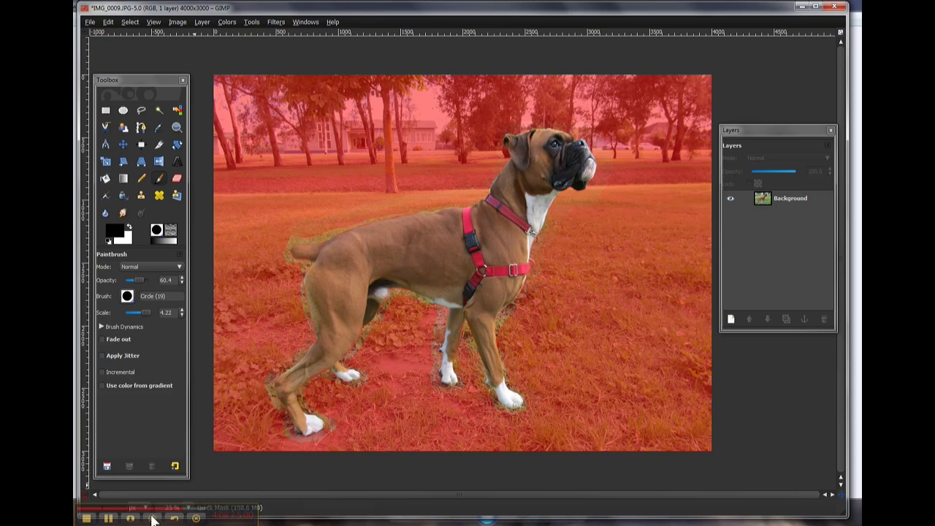
Turn off Quick Mask to convert the painted mask into a selection, then check the paws
left_click(88, 499)
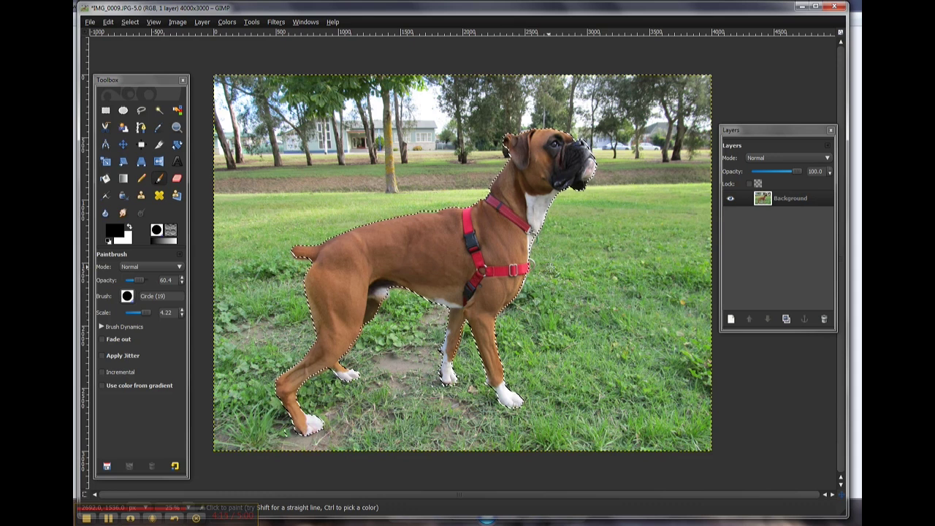
key("plus")
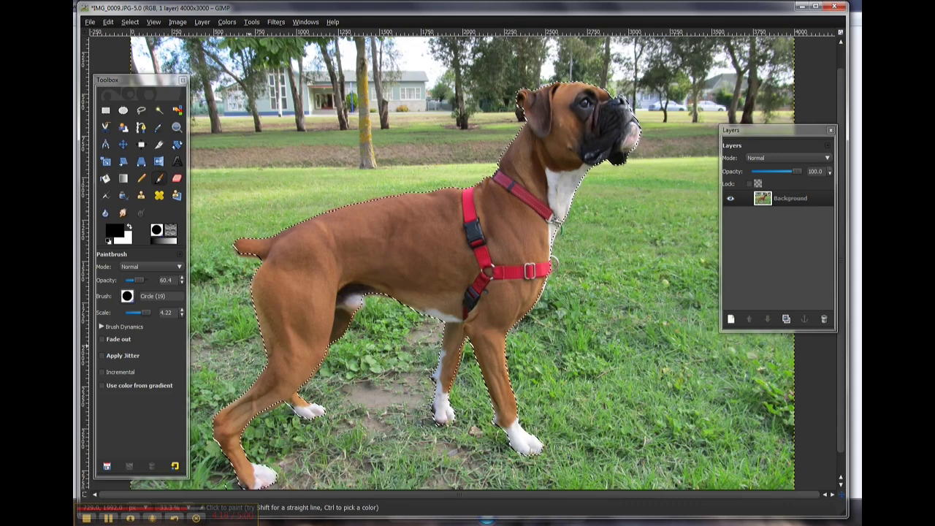
scroll(460, 263, "down", 1)
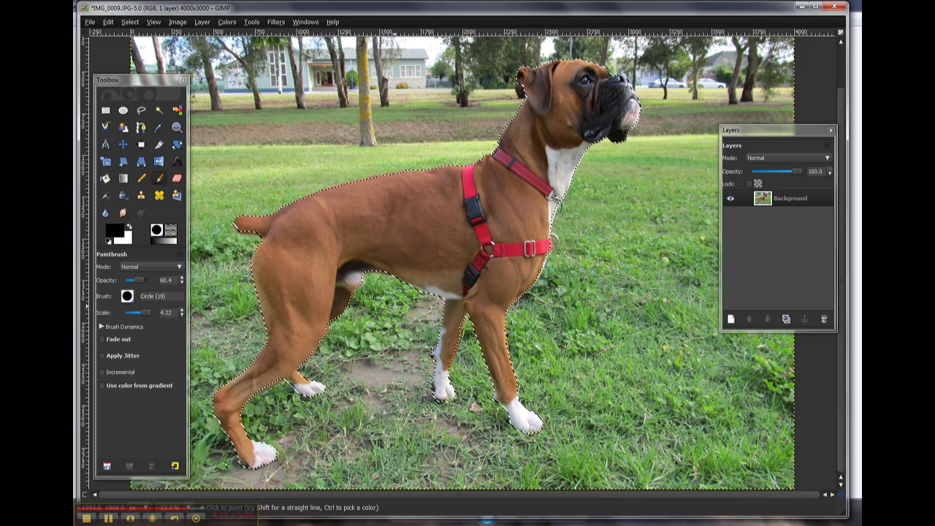
scroll(251, 458, "up", 4)
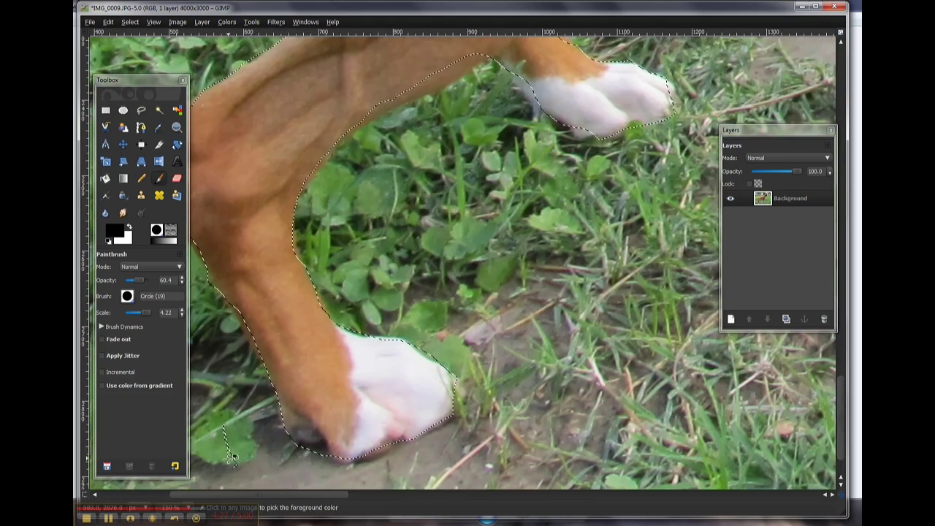
scroll(217, 413, "up", 1)
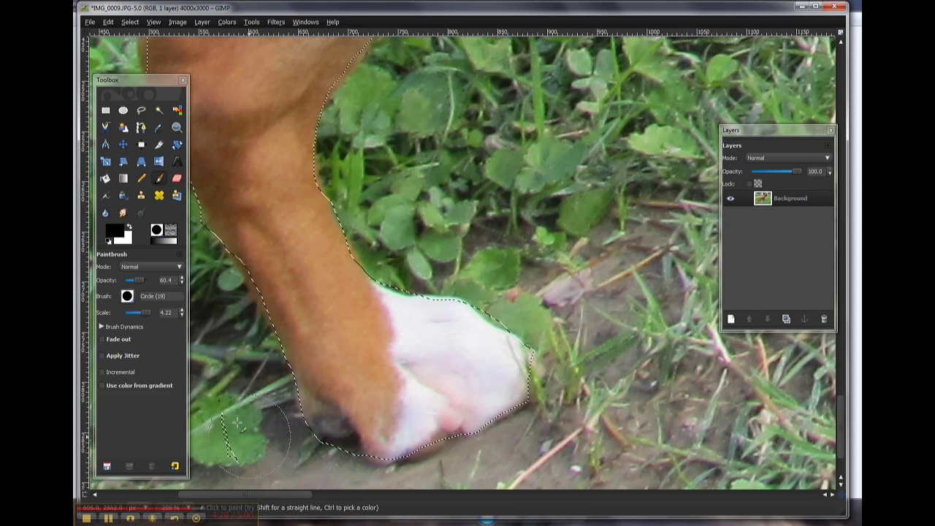
scroll(589, 192, "down", 4)
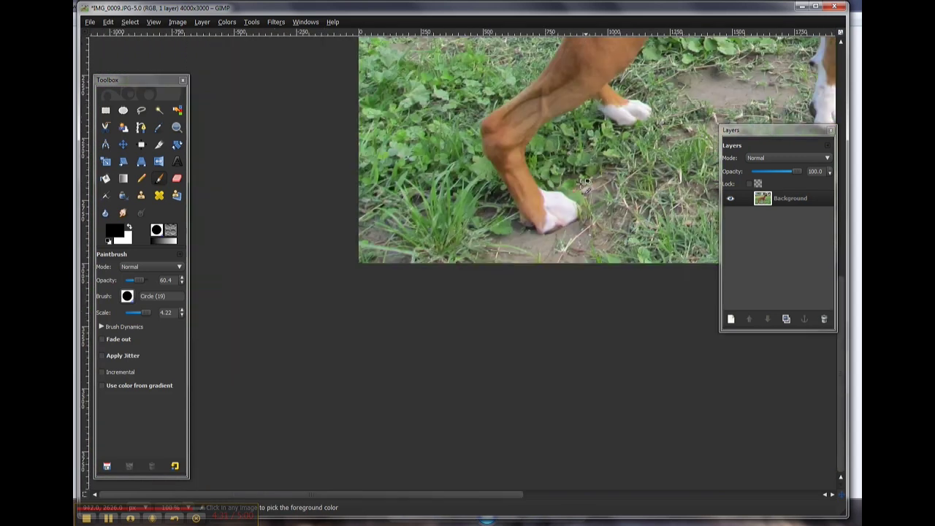
scroll(588, 191, "down", 3)
scroll(562, 217, "up", 1)
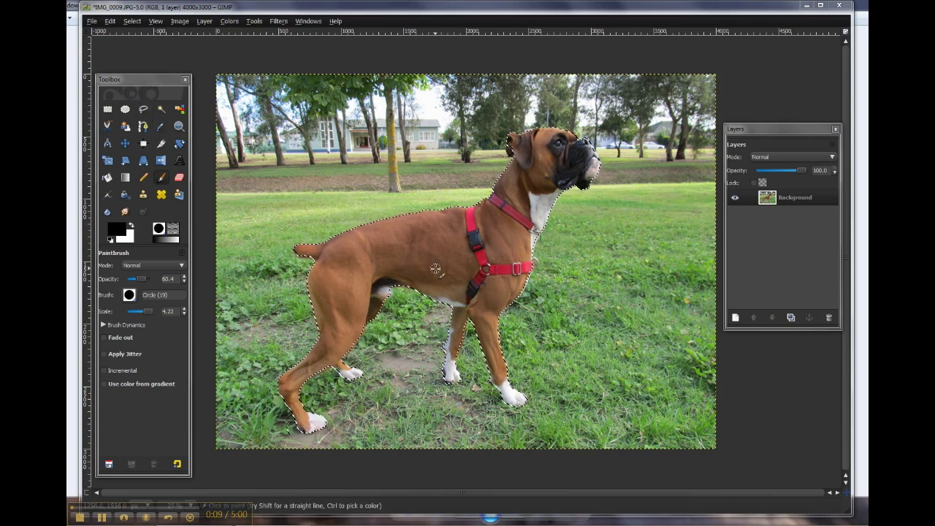
Use Select > Invert so the park background is selected instead of the dog
left_click(156, 21)
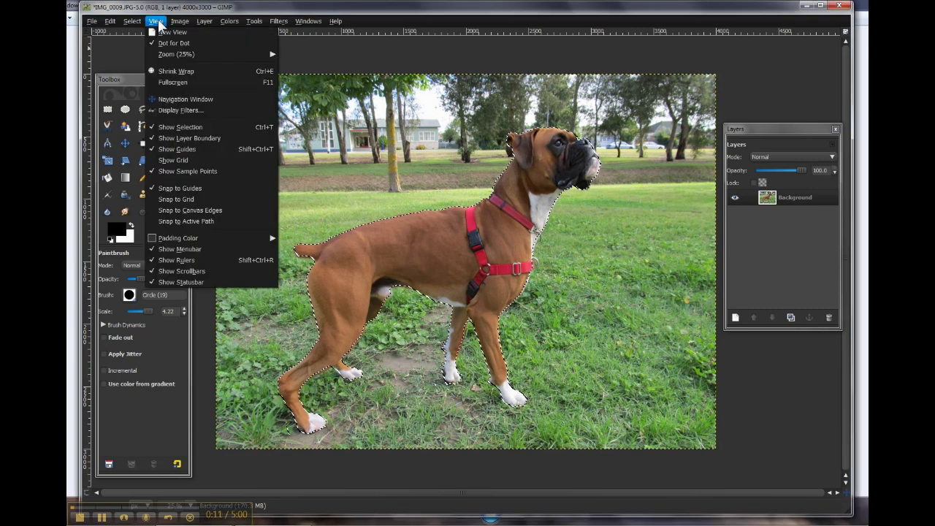
mouse_move(132, 20)
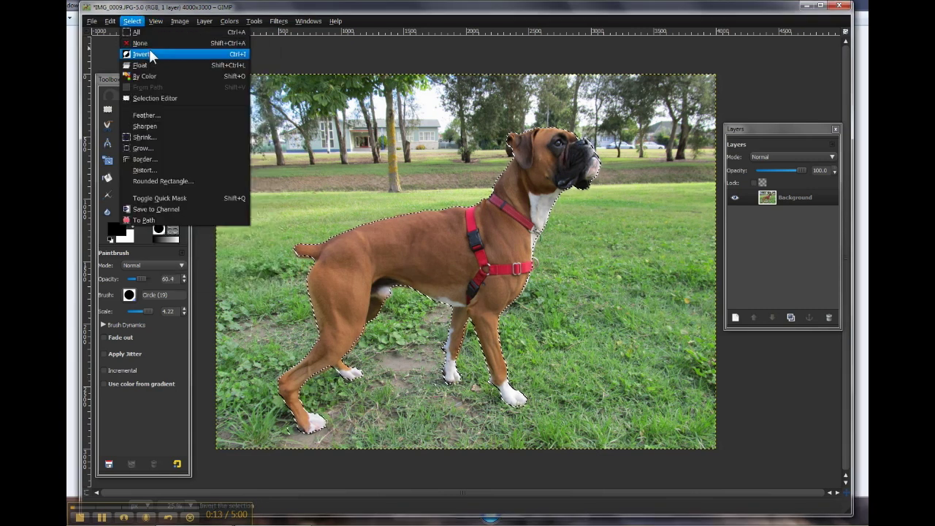
left_click(150, 52)
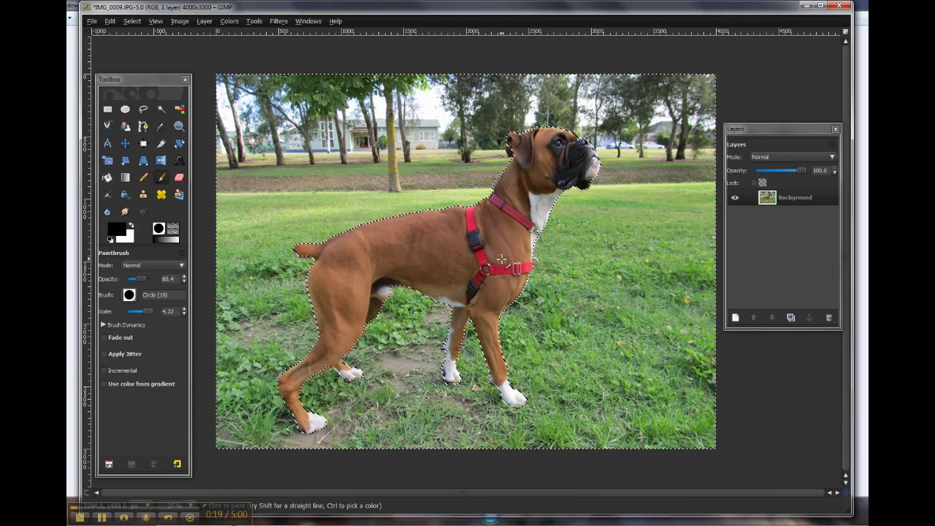
left_click(133, 20)
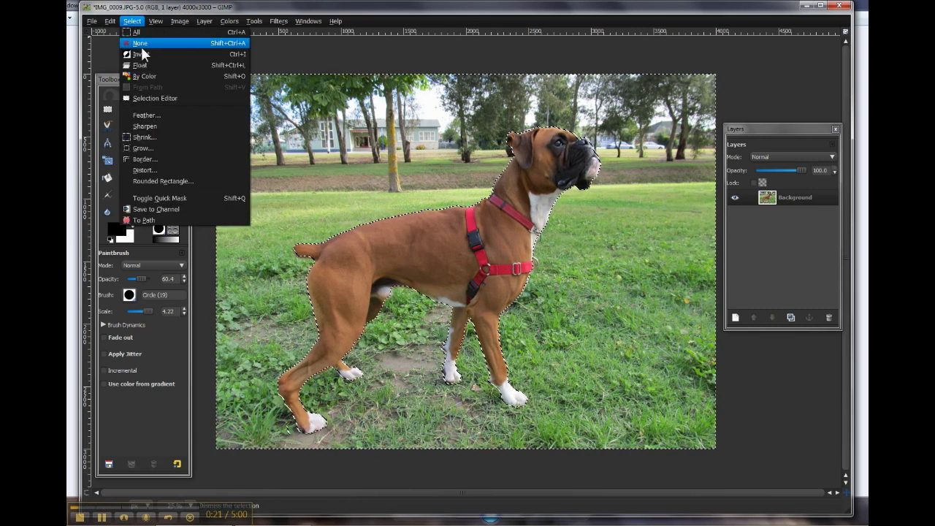
left_click(470, 19)
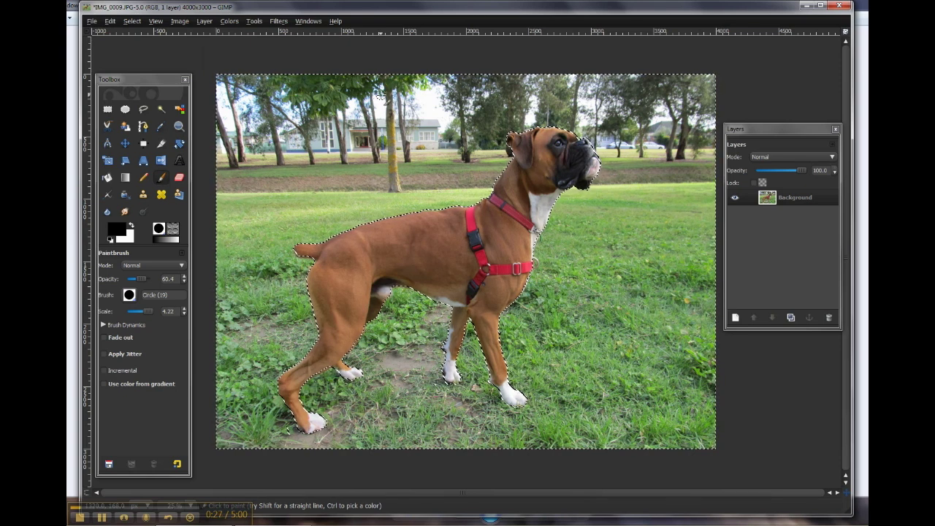
Apply a Gaussian Blur with radius 19 to the selected park background
left_click(277, 22)
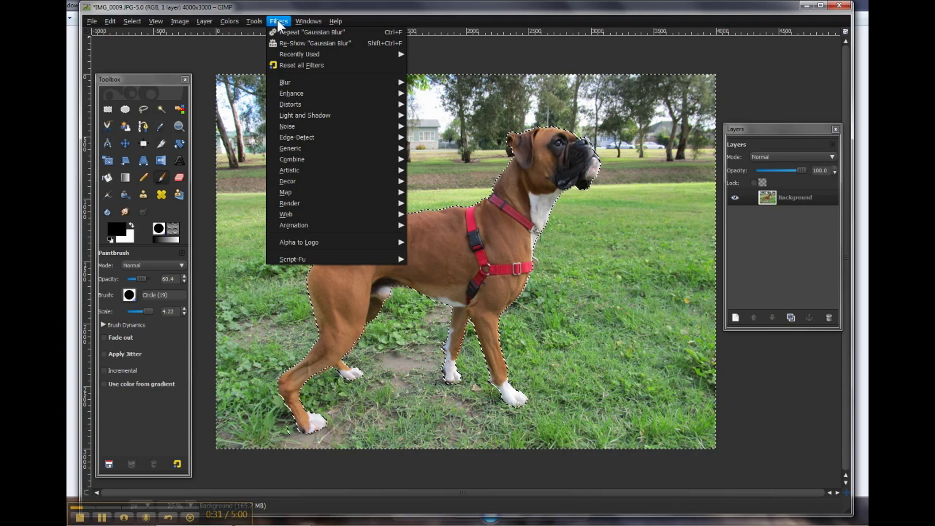
mouse_move(325, 84)
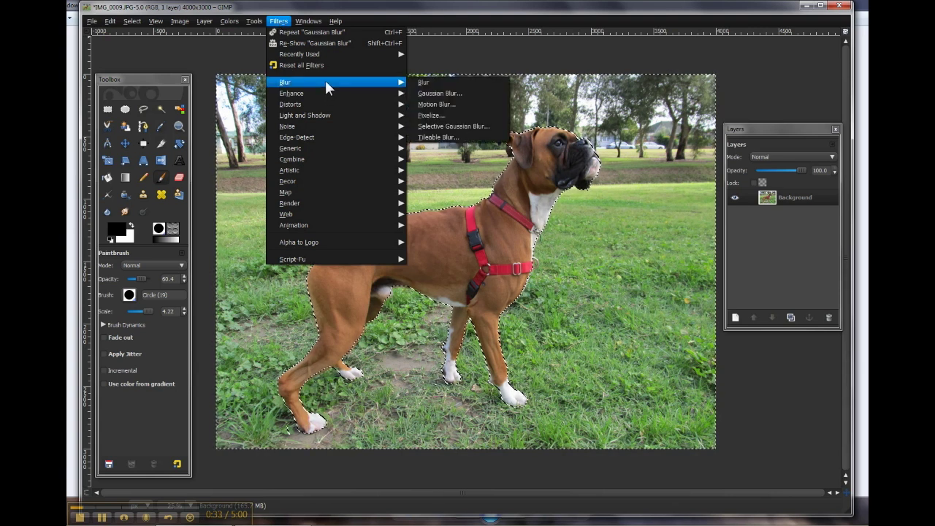
left_click(459, 97)
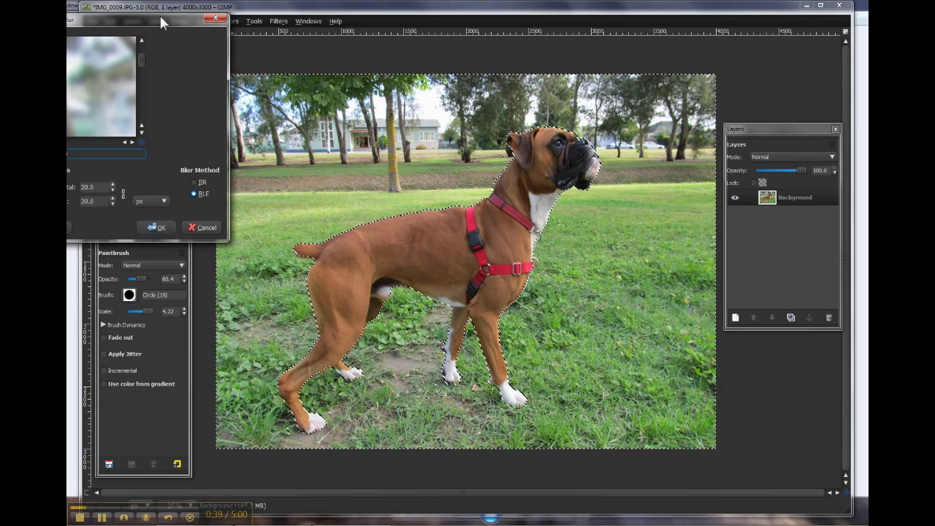
left_click_drag(147, 21, 204, 21)
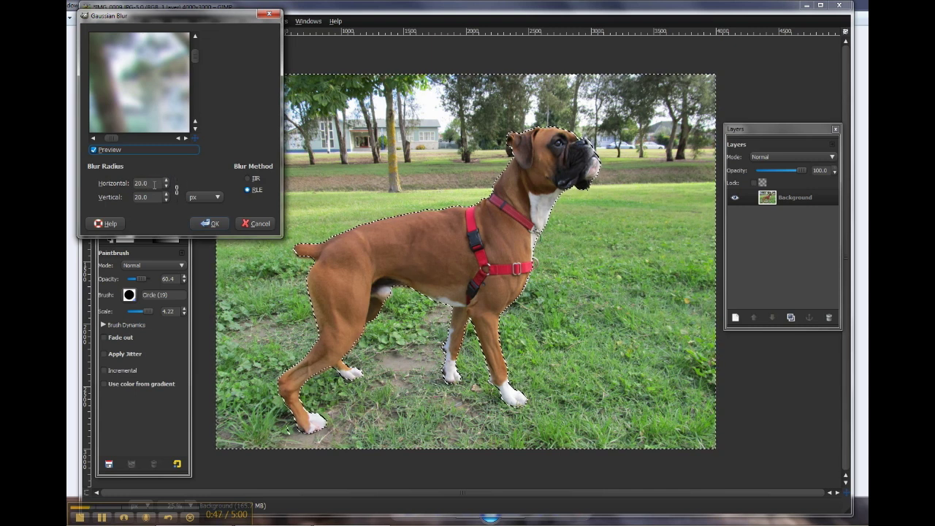
left_click(167, 187)
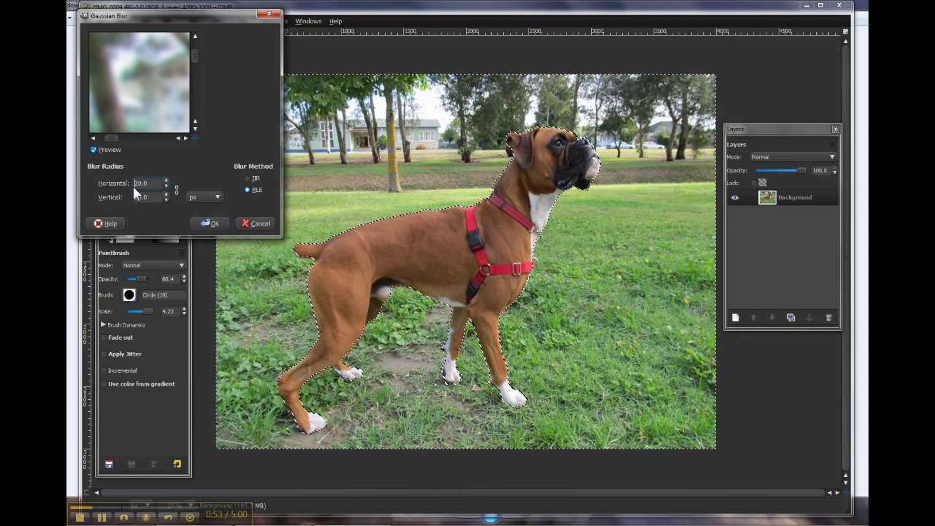
left_click(210, 224)
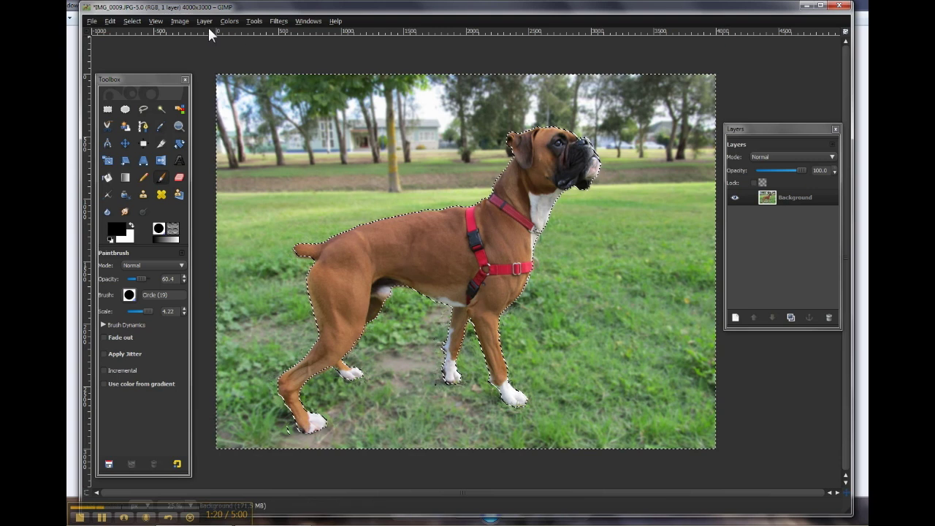
Use Select > None to drop the background selection
left_click(131, 19)
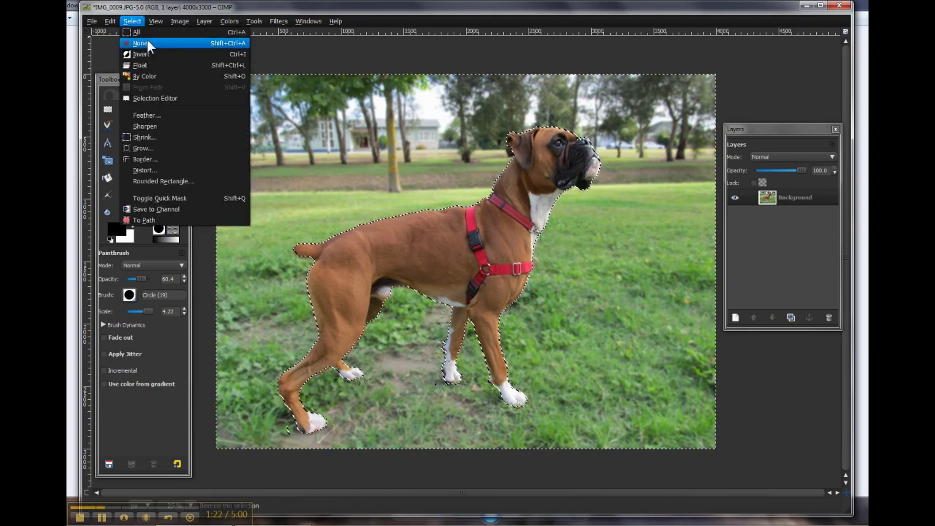
left_click(147, 39)
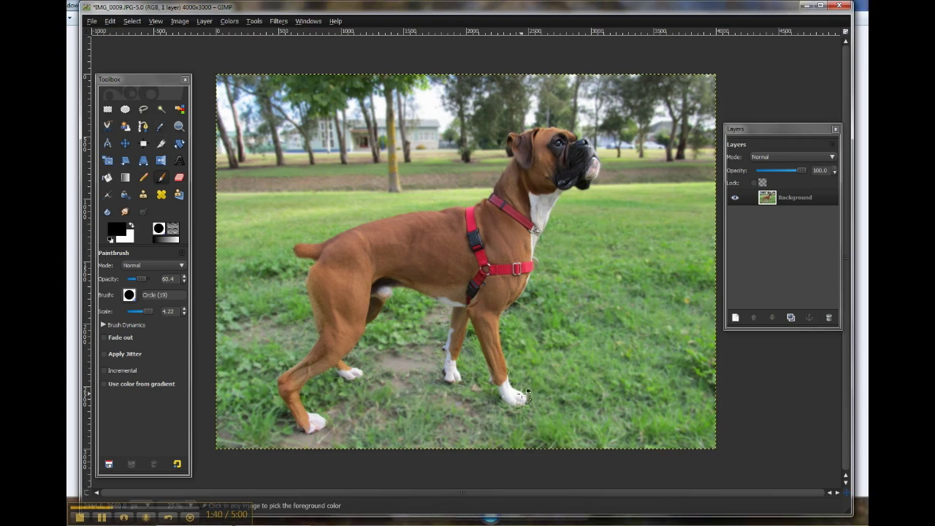
scroll(502, 426, "up", 2)
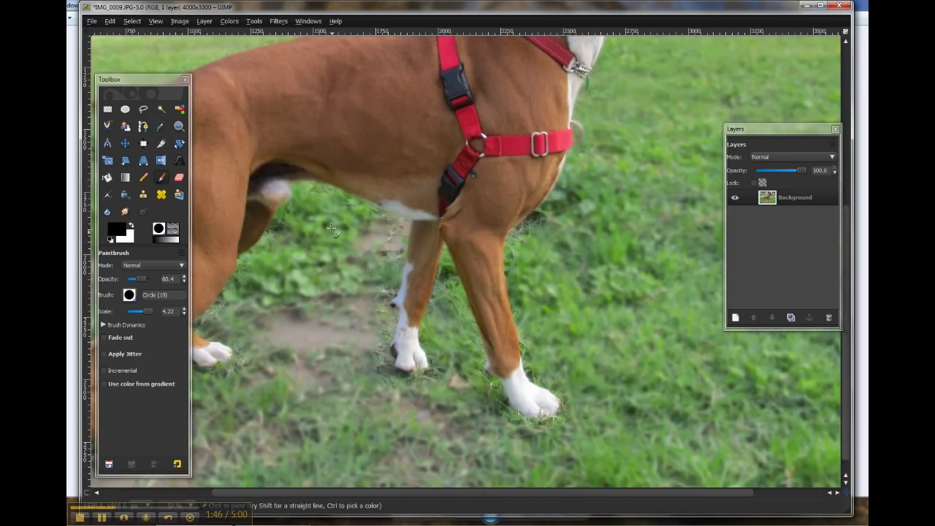
scroll(345, 199, "down", 3)
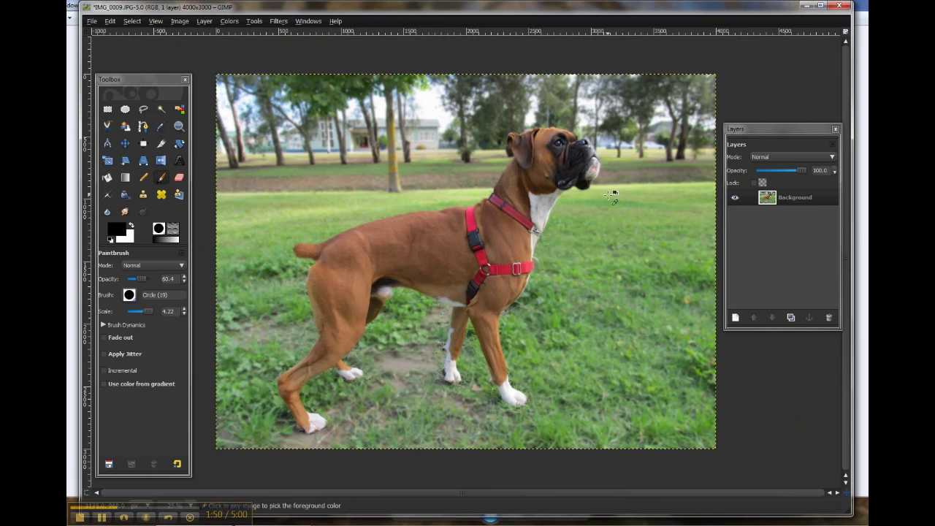
scroll(615, 187, "up", 2)
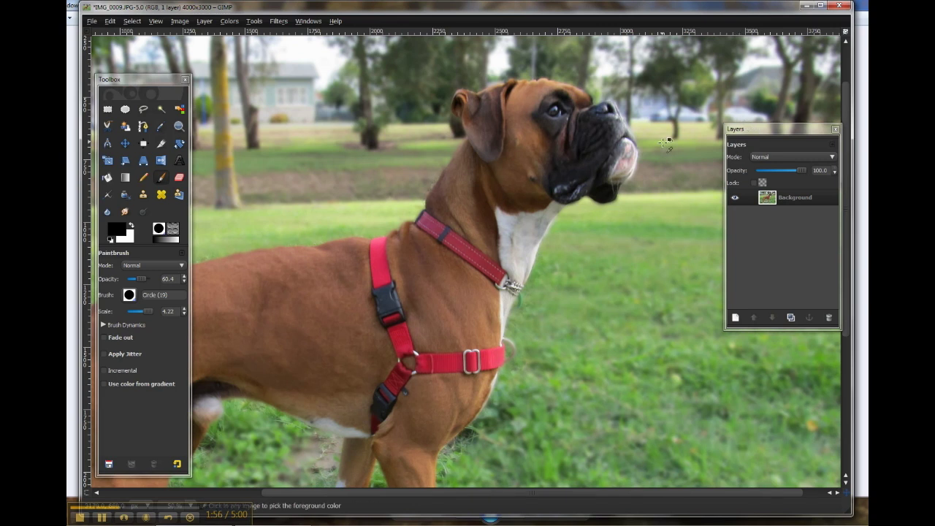
scroll(665, 131, "down", 2)
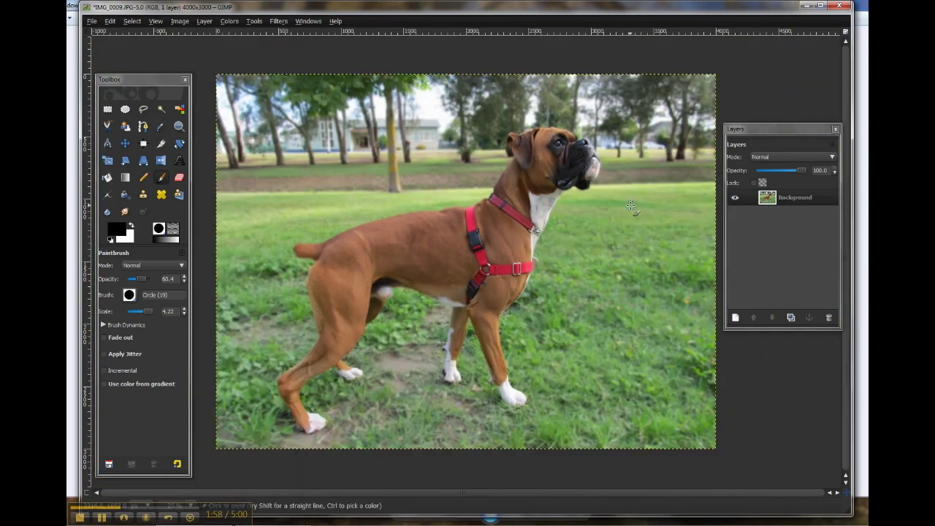